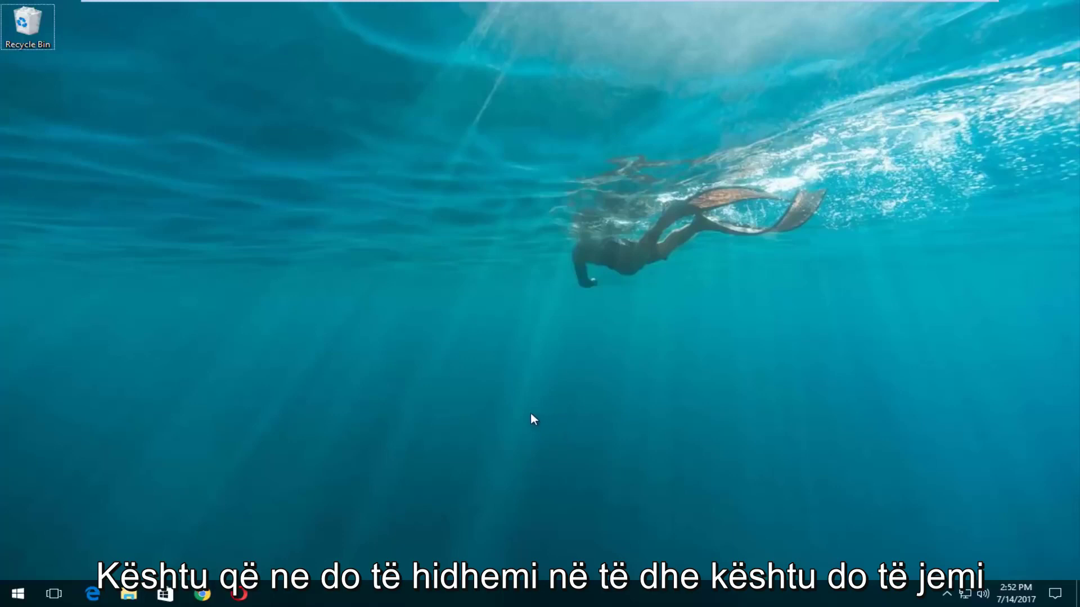
Search the Start menu for 'reset' and open the Reset this PC settings.
left_click(2, 602)
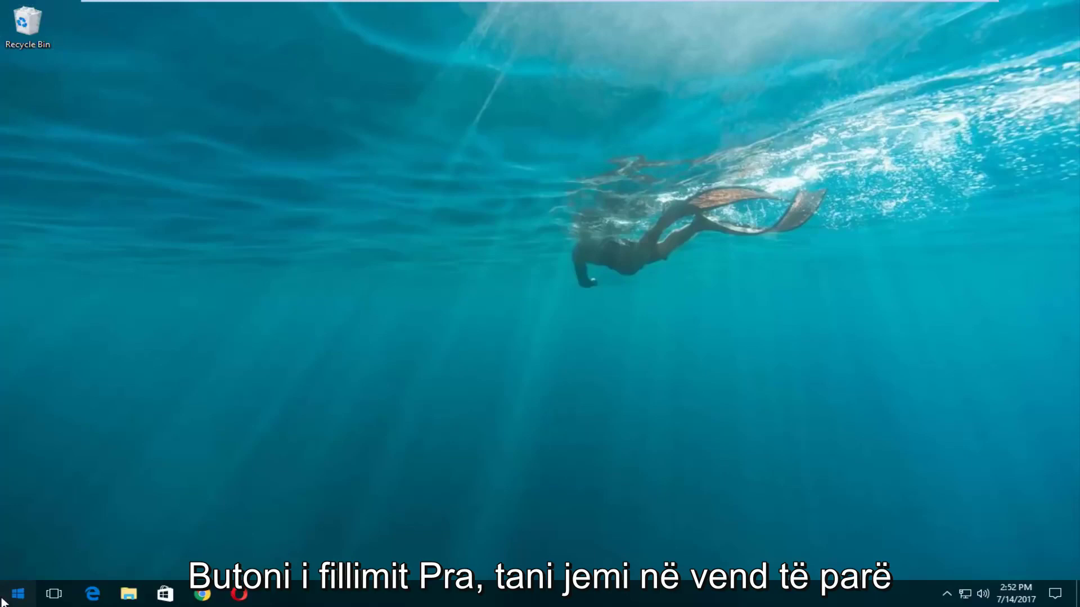
left_click(2, 602)
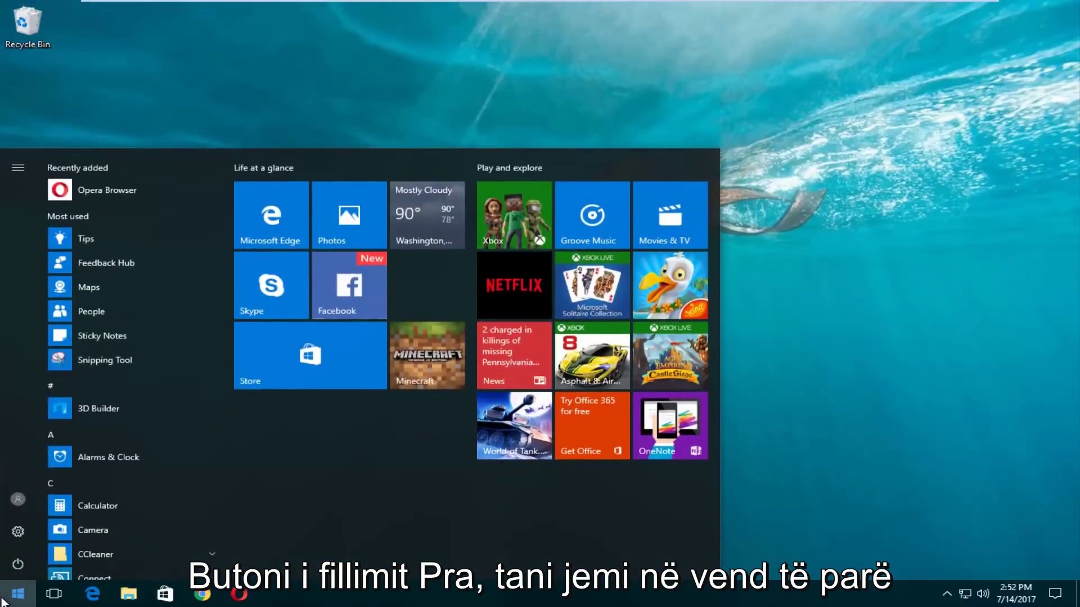
type("r")
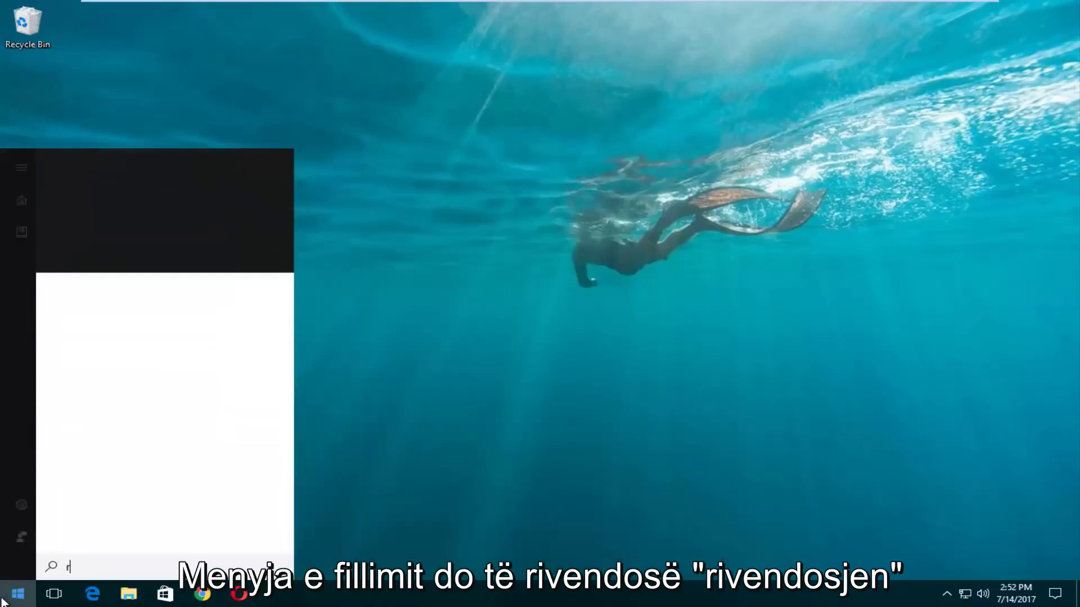
type("eset")
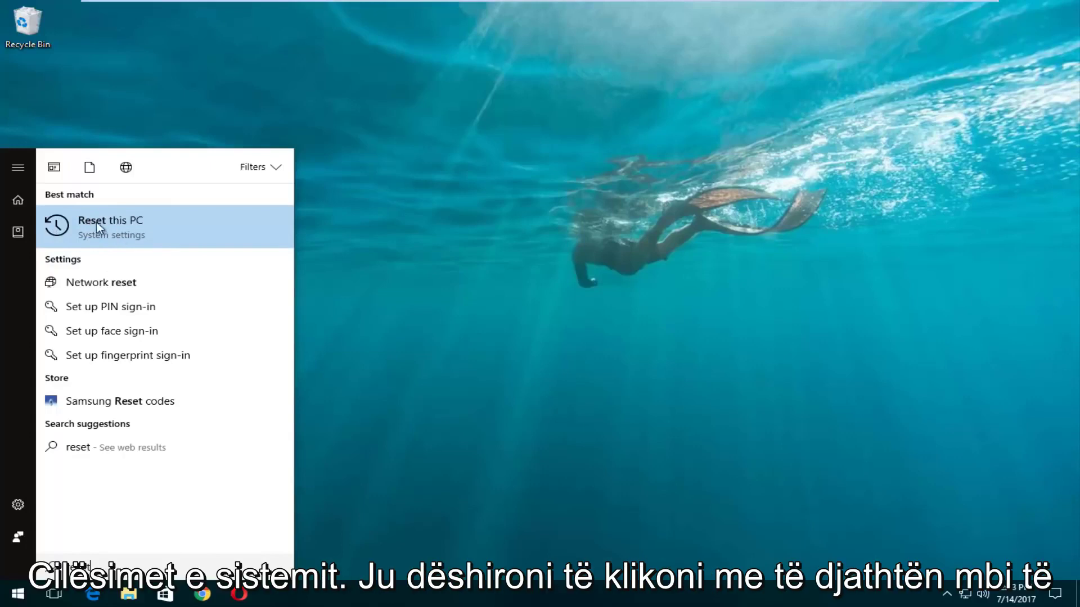
right_click(114, 223)
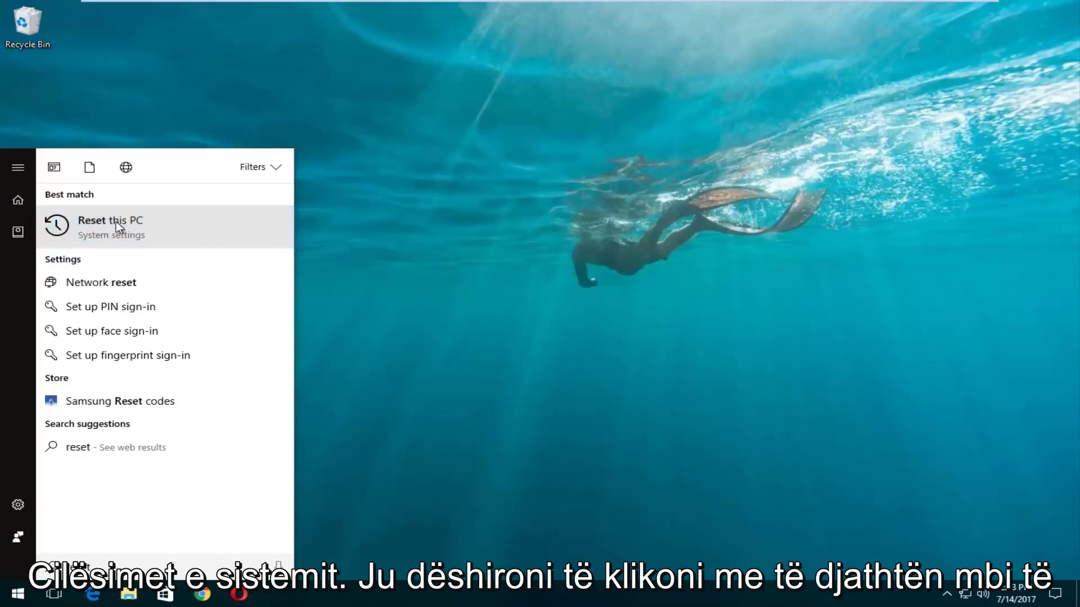
left_click(116, 222)
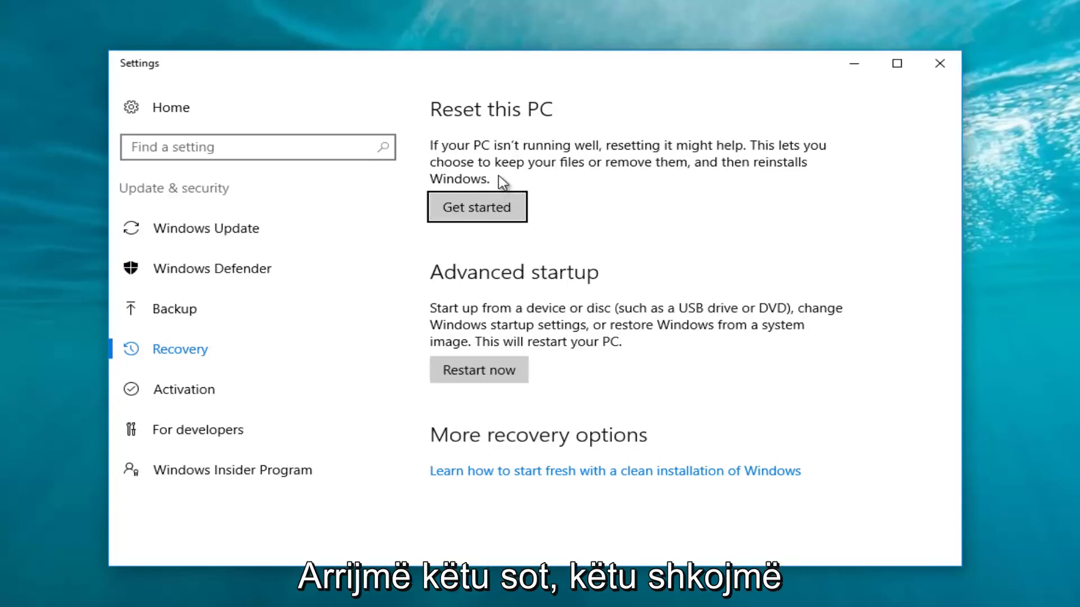
Begin the Reset this PC wizard and choose Remove everything.
left_click(459, 215)
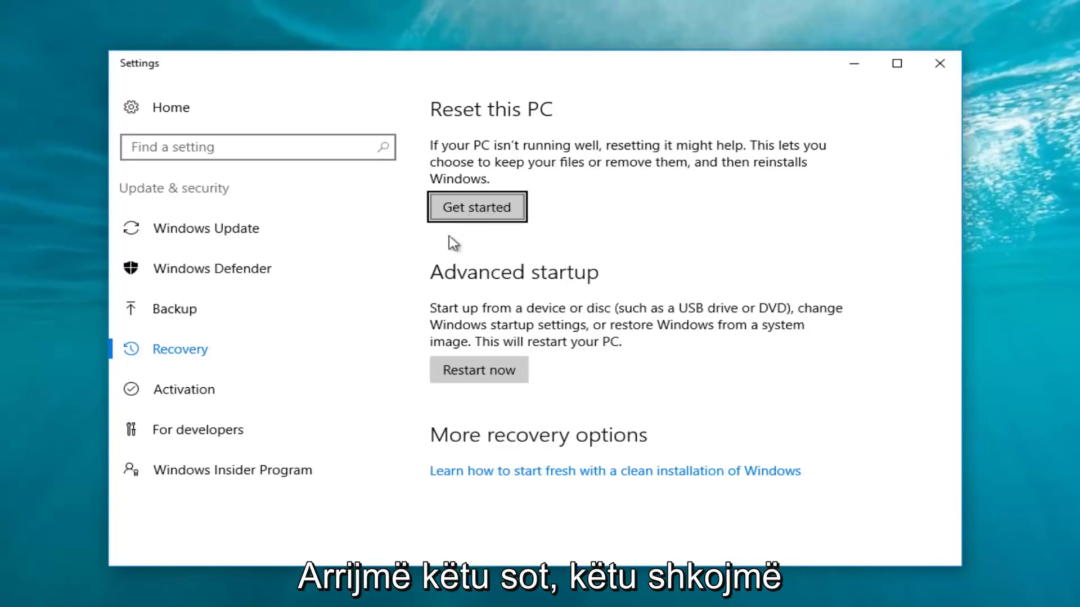
left_click(477, 209)
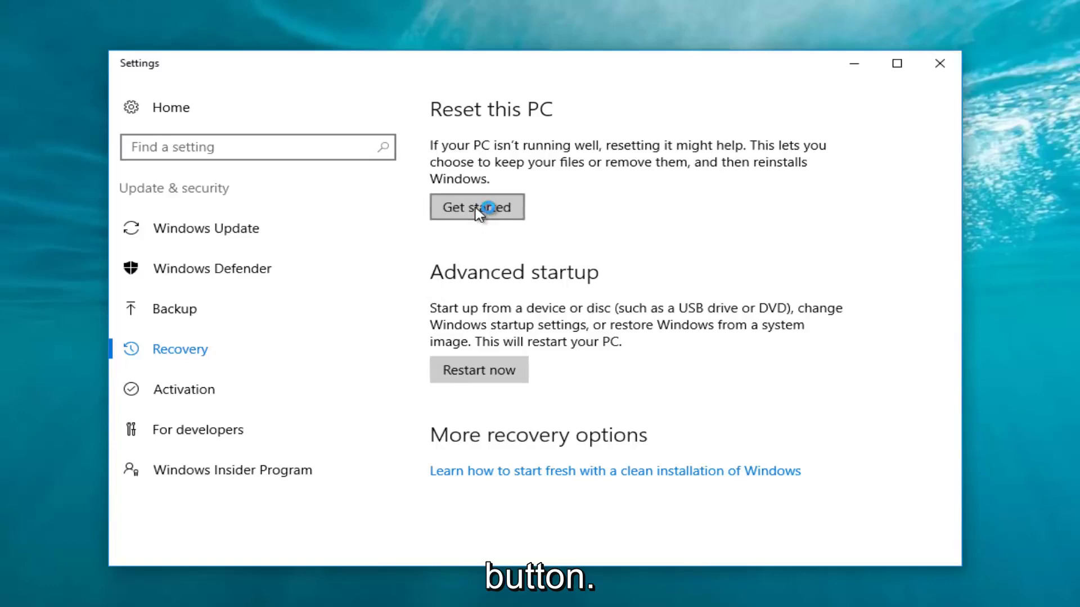
left_click(476, 212)
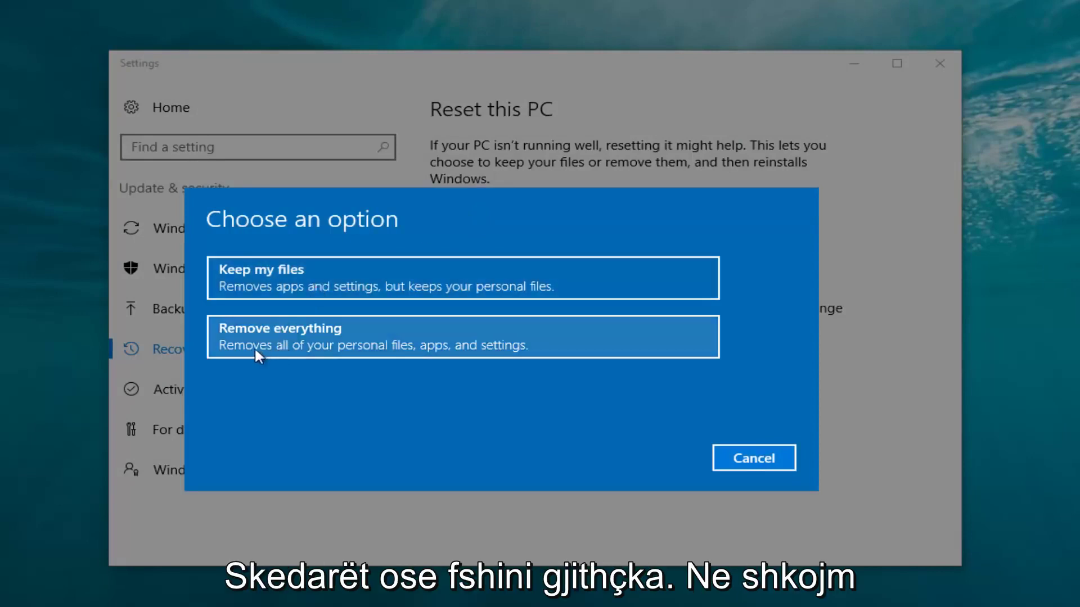
left_click(281, 339)
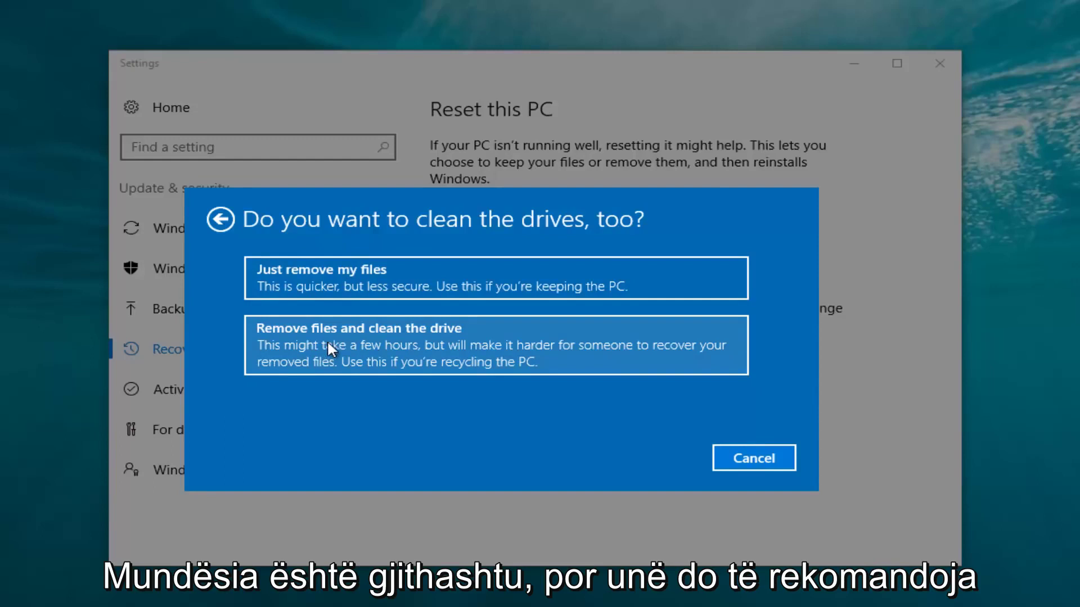
Choose 'Remove files and clean the drive' when asked about cleaning the drives.
left_click(326, 286)
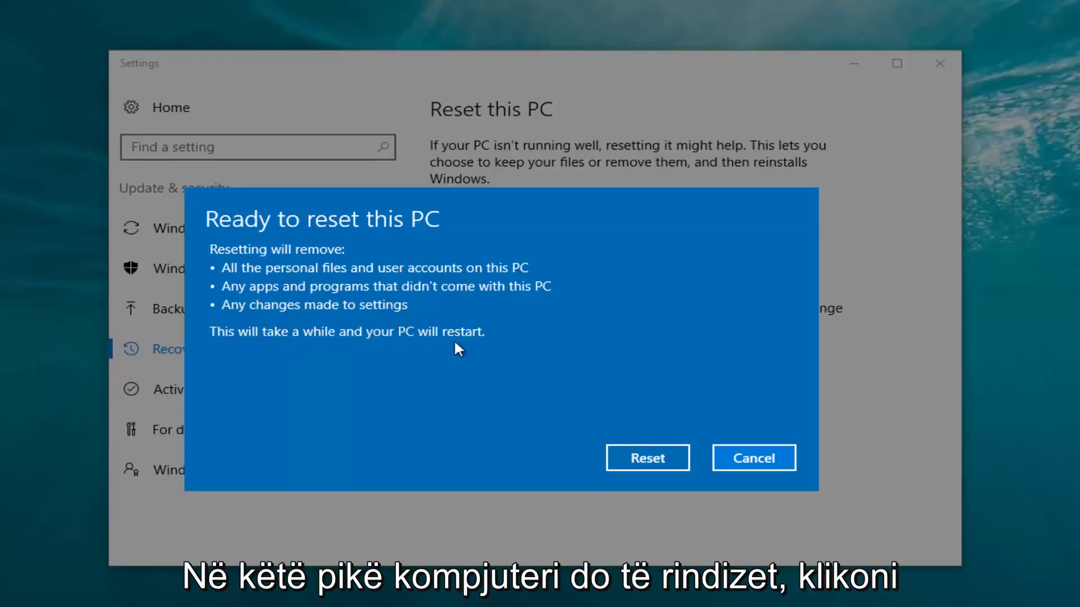
Confirm Reset in the Ready to reset this PC dialog.
left_click(638, 458)
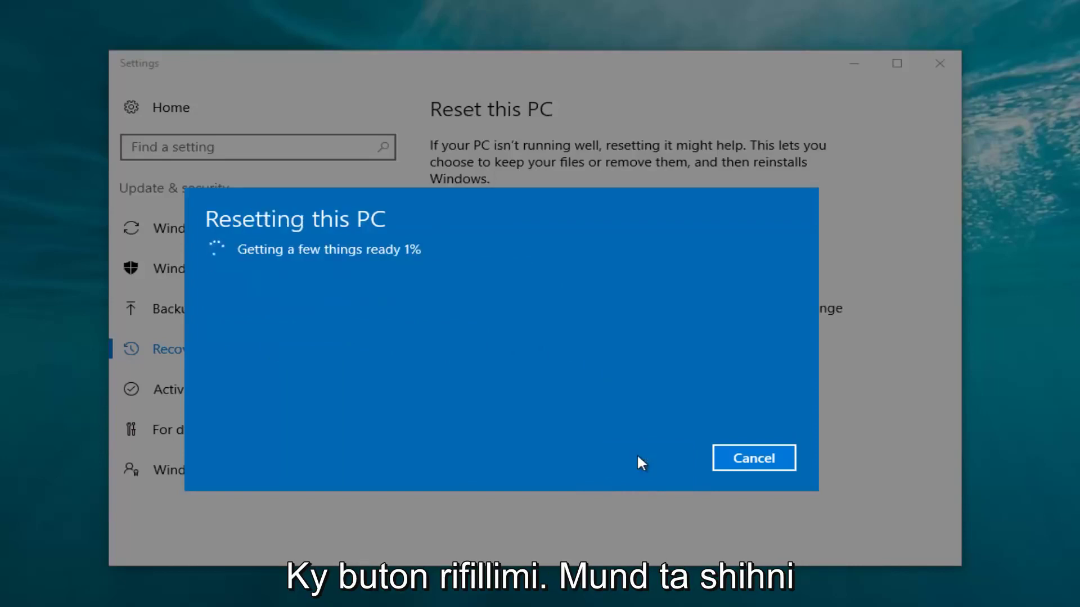
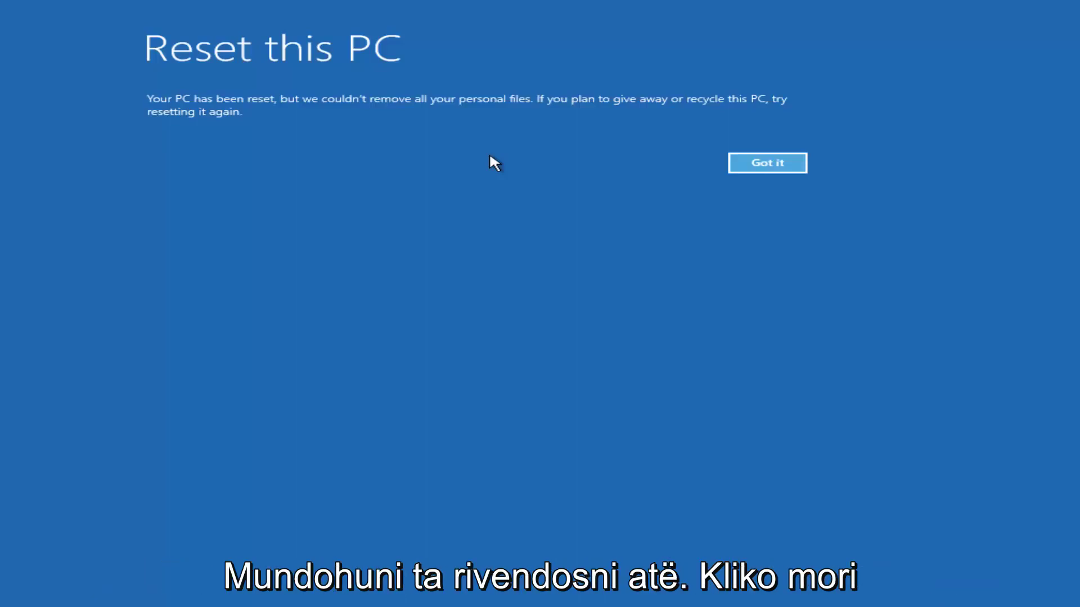
Dismiss the reset-finished notice and wait for setup's Hi there page.
left_click(767, 163)
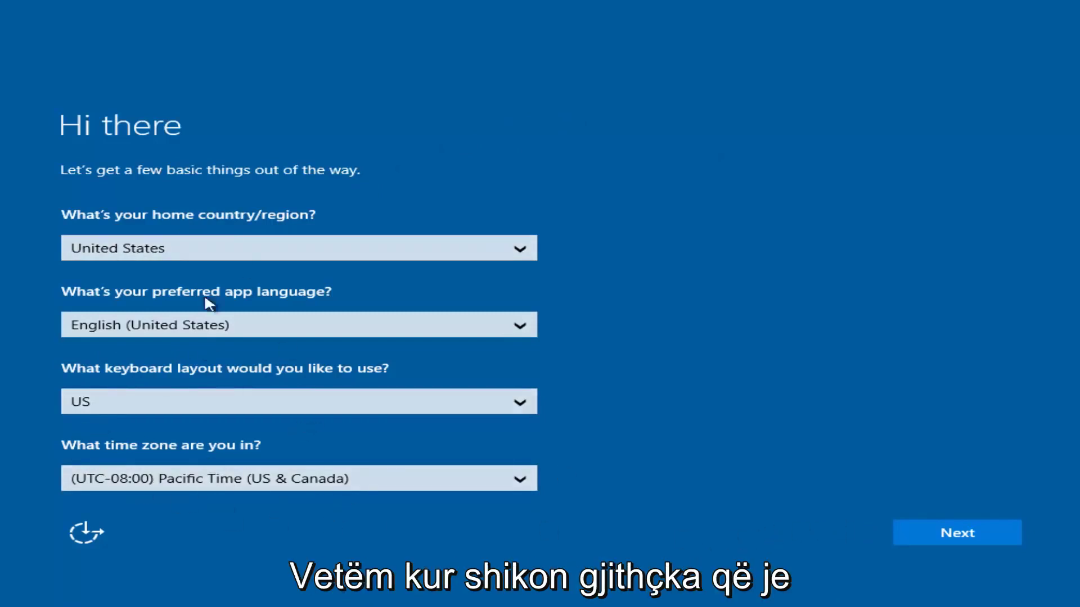
Keep the United States region, US keyboard and Pacific time defaults, and accept the license terms.
left_click(963, 537)
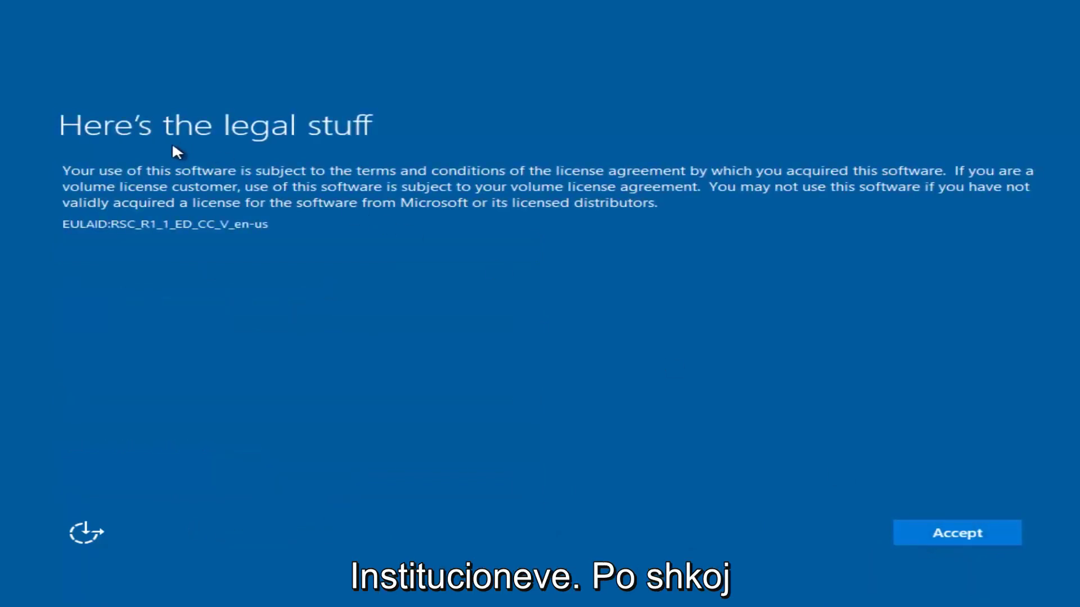
left_click(973, 538)
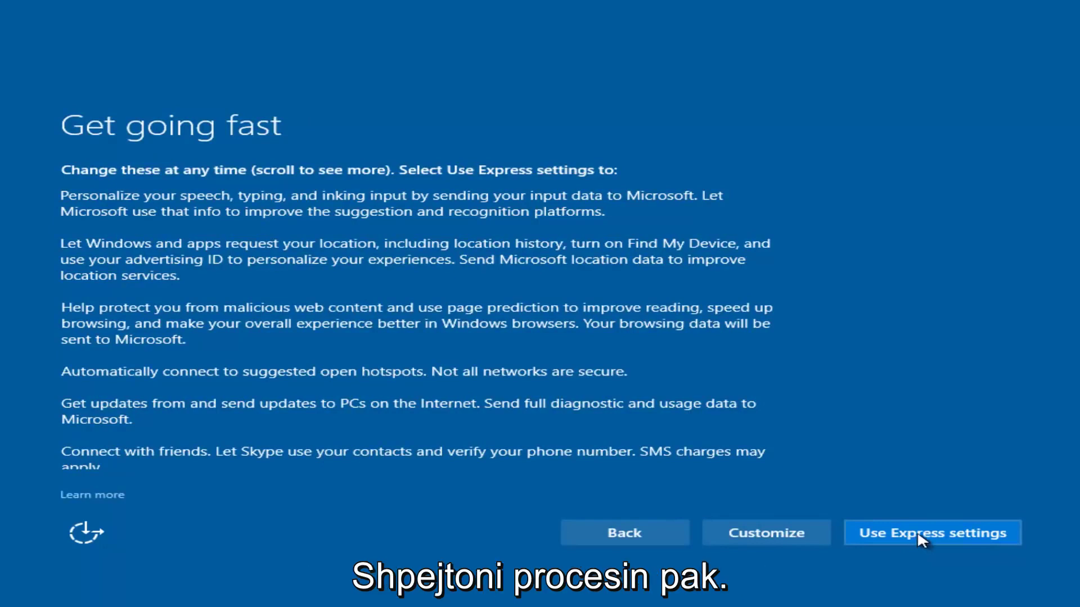
Choose Customize, turn off sending speech, typing and inking input data, and advance two pages.
left_click(789, 532)
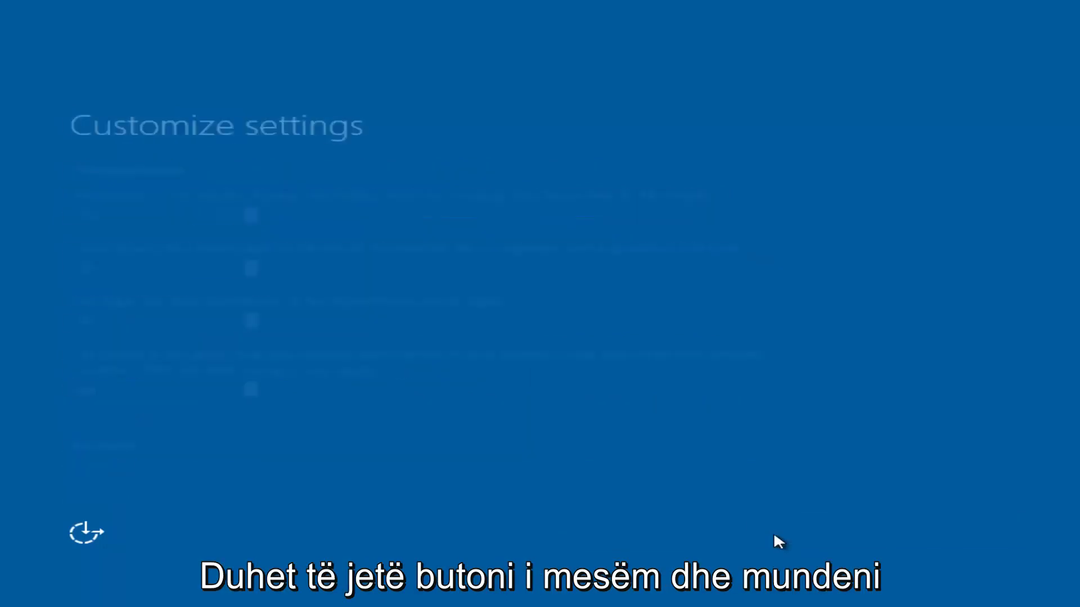
scroll(270, 248, "down", 2)
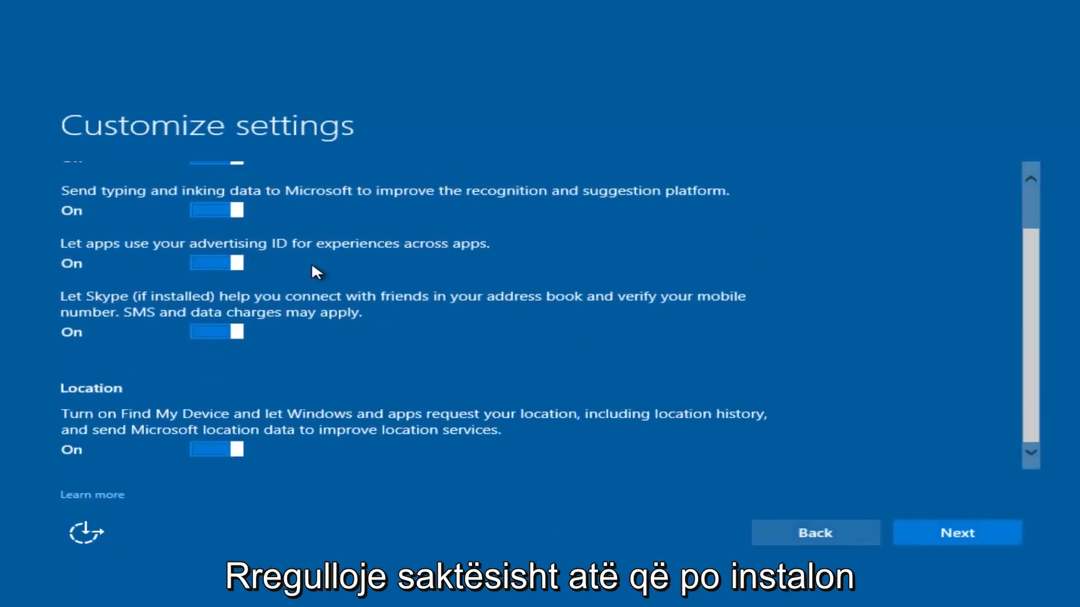
scroll(311, 279, "up", 2)
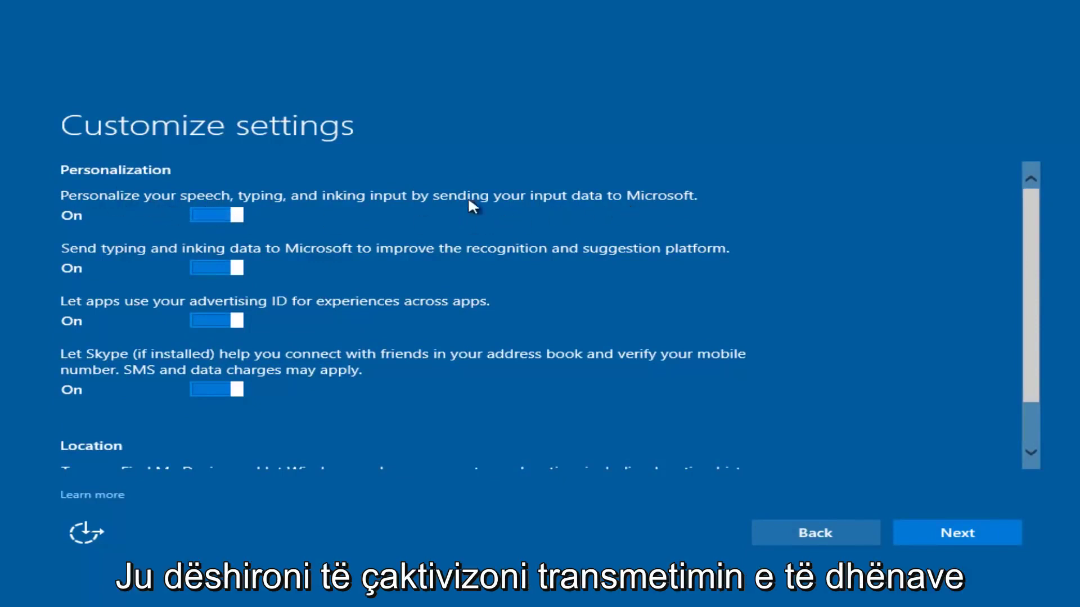
left_click(221, 213)
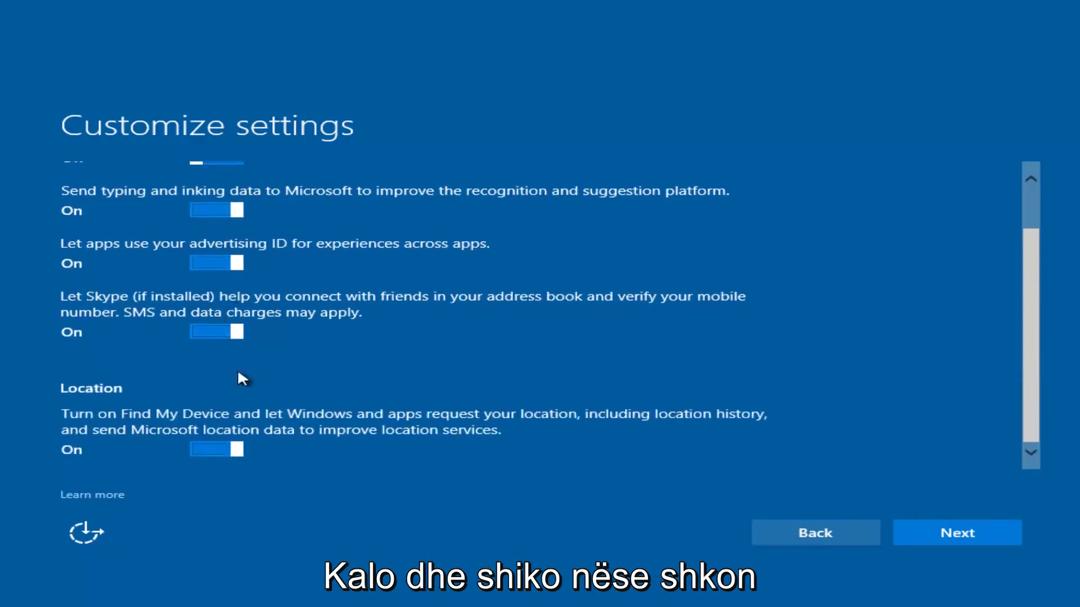
scroll(248, 338, "up", 2)
scroll(253, 394, "down", 2)
scroll(270, 419, "up", 2)
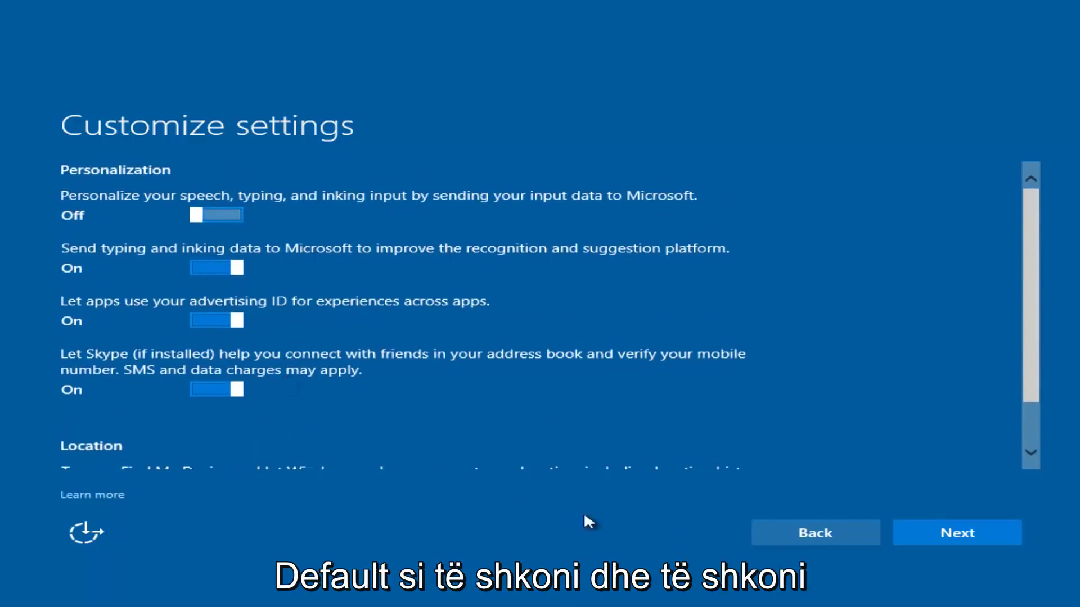
left_click(936, 536)
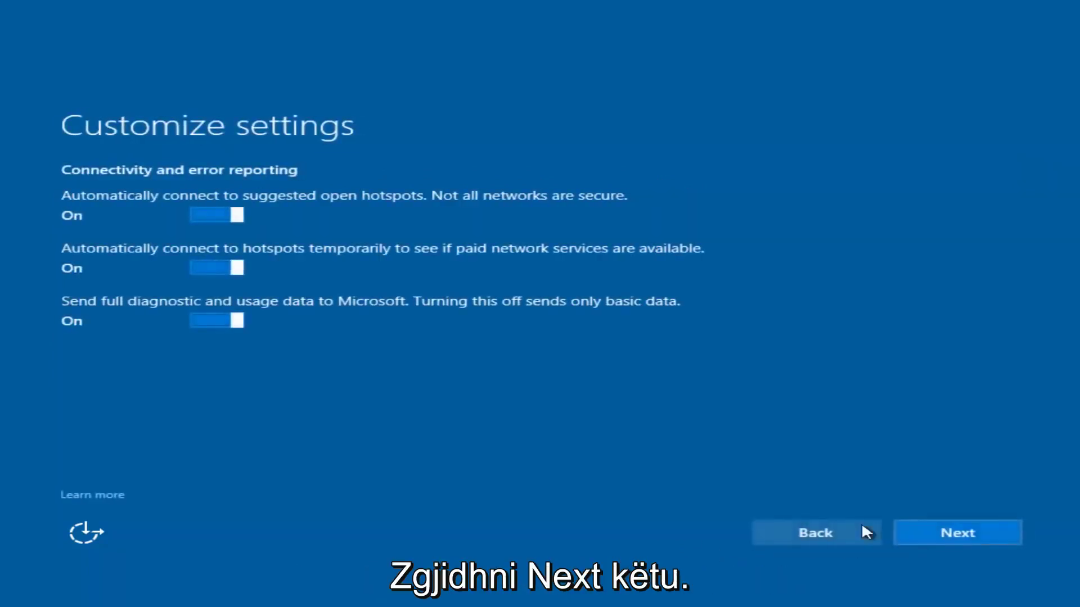
left_click(956, 536)
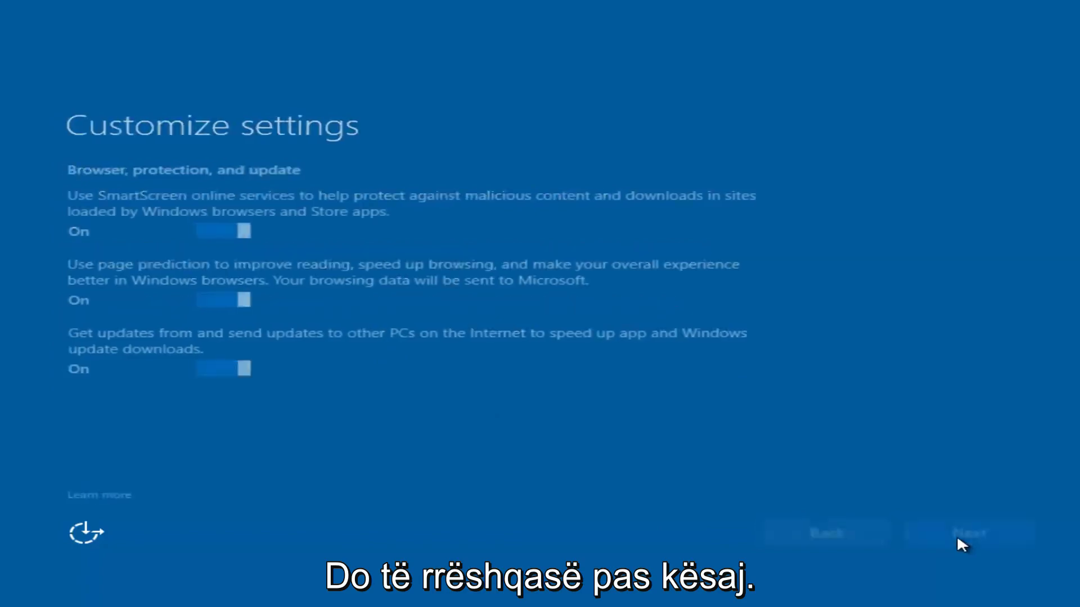
Leave the browser, protection and update settings on and continue to the Make it yours page.
left_click(947, 538)
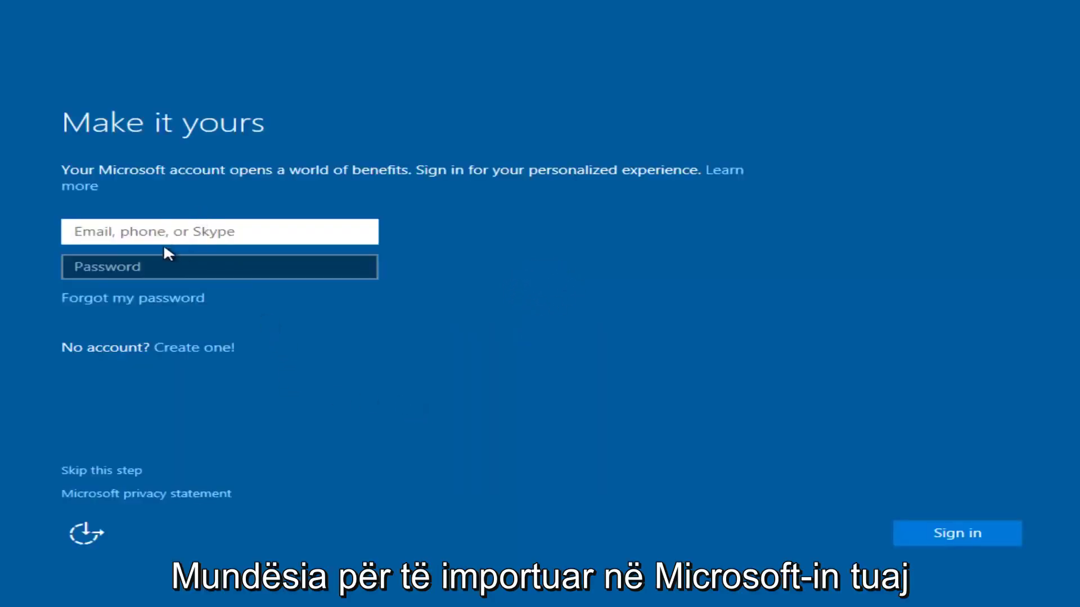
Skip Microsoft sign-in and enter 'example' as the local account user name.
left_click(272, 205)
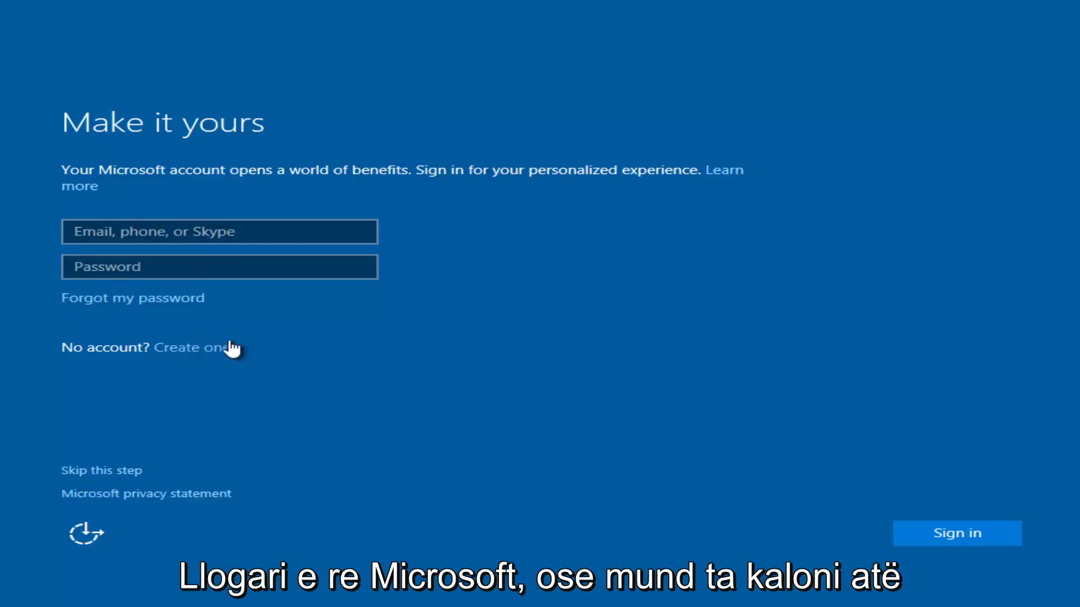
left_click(108, 471)
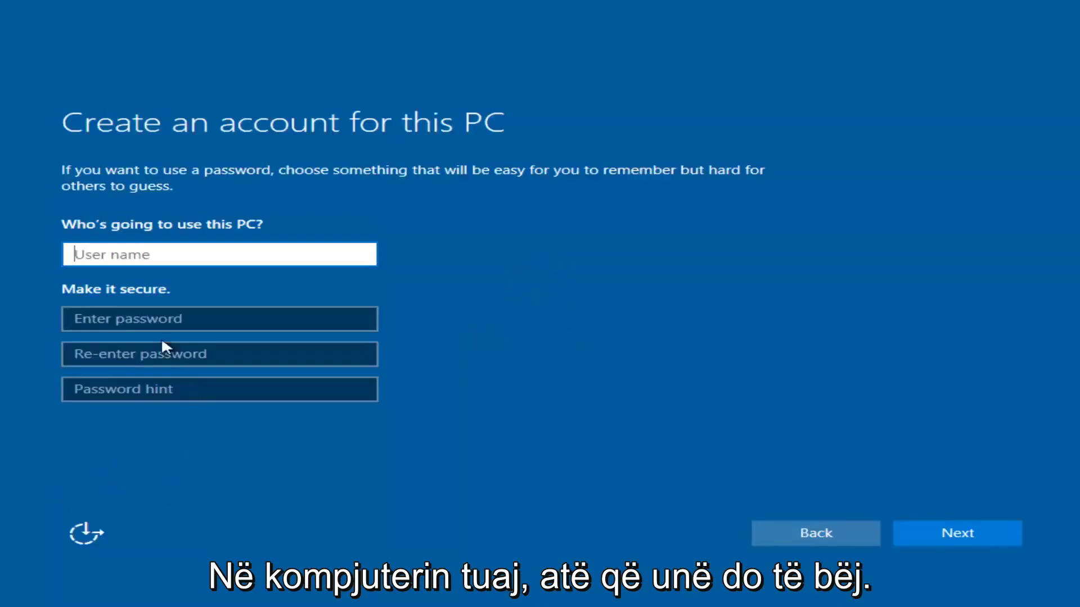
type("examp")
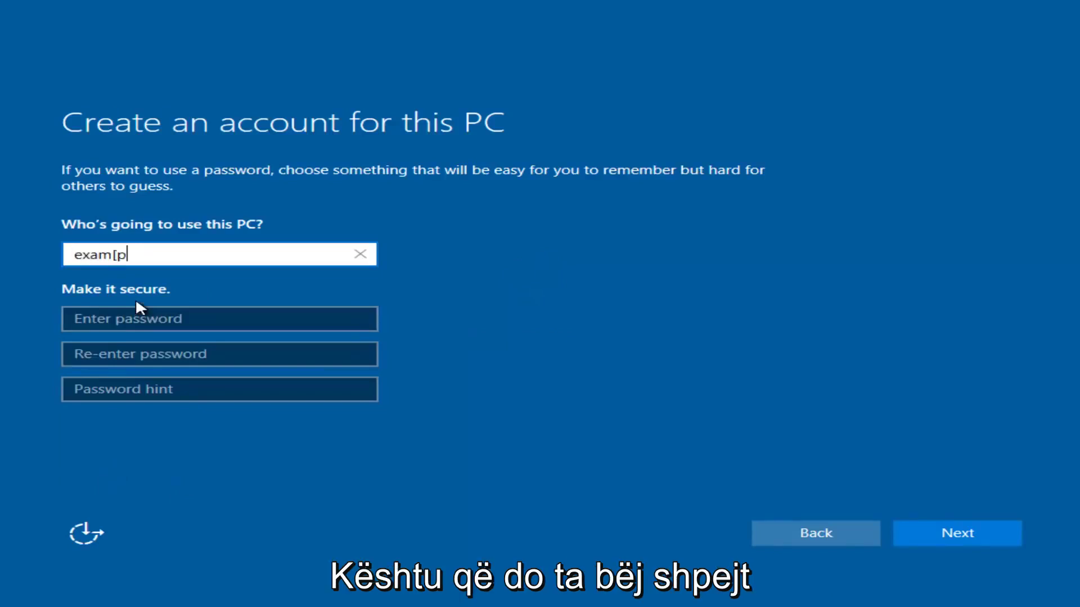
key("BackSpace")
type("pl")
key("BackSpace")
key("BackSpace")
type("ple")
Enter and confirm the account password, add a password hint, and create the account.
left_click(136, 321)
type("password")
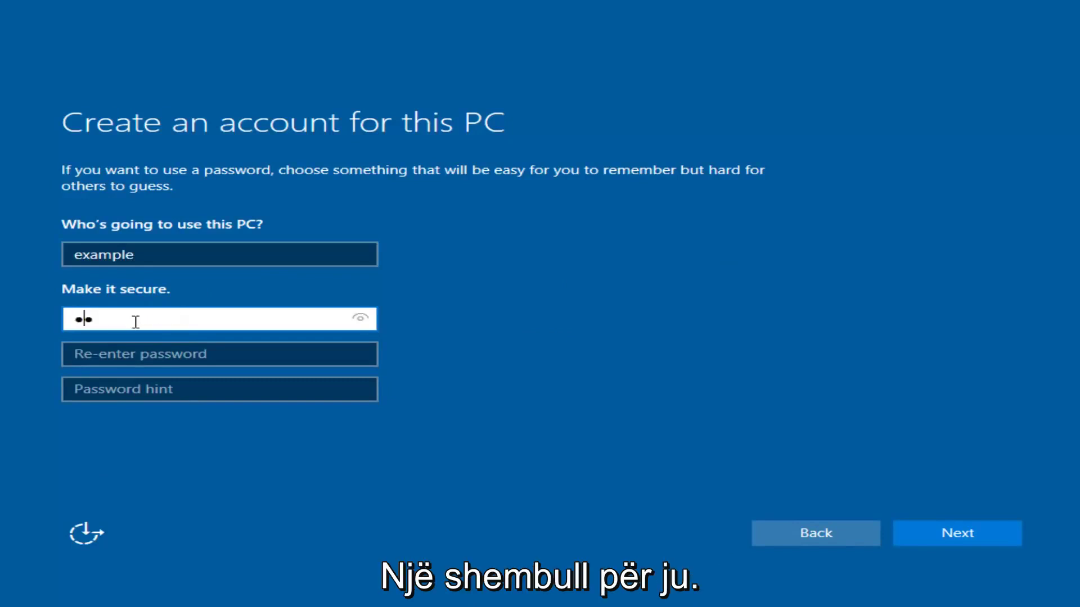
left_click(210, 355)
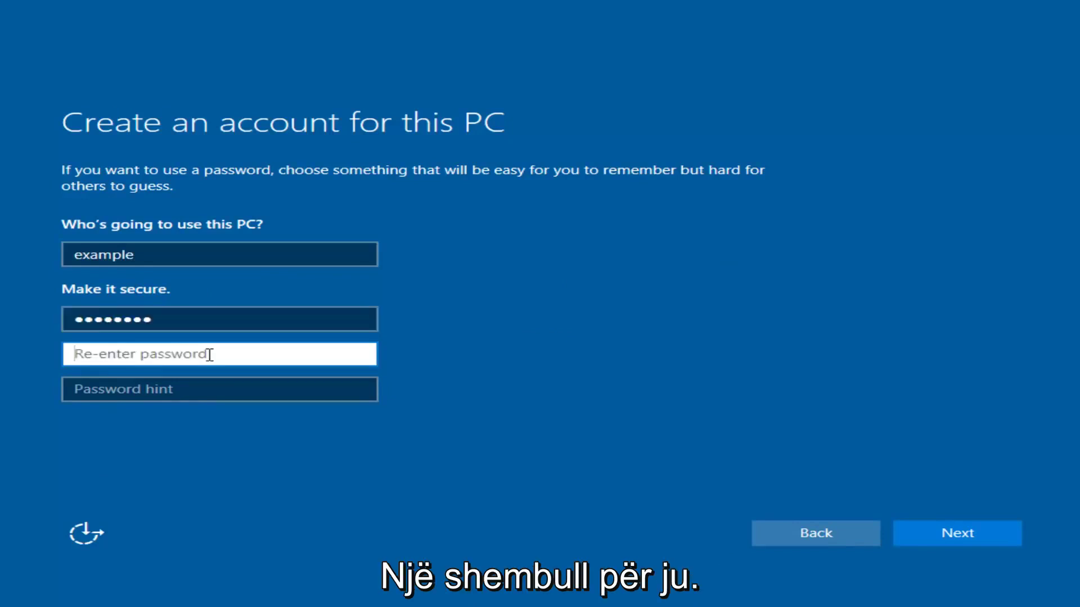
type("password")
left_click(193, 390)
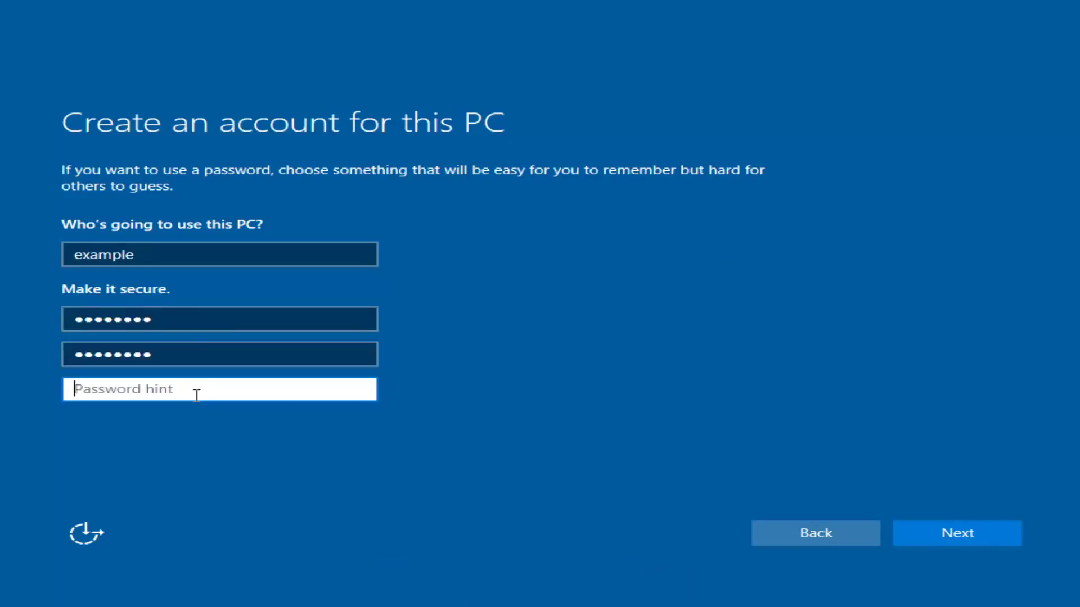
type("pass")
left_click(974, 533)
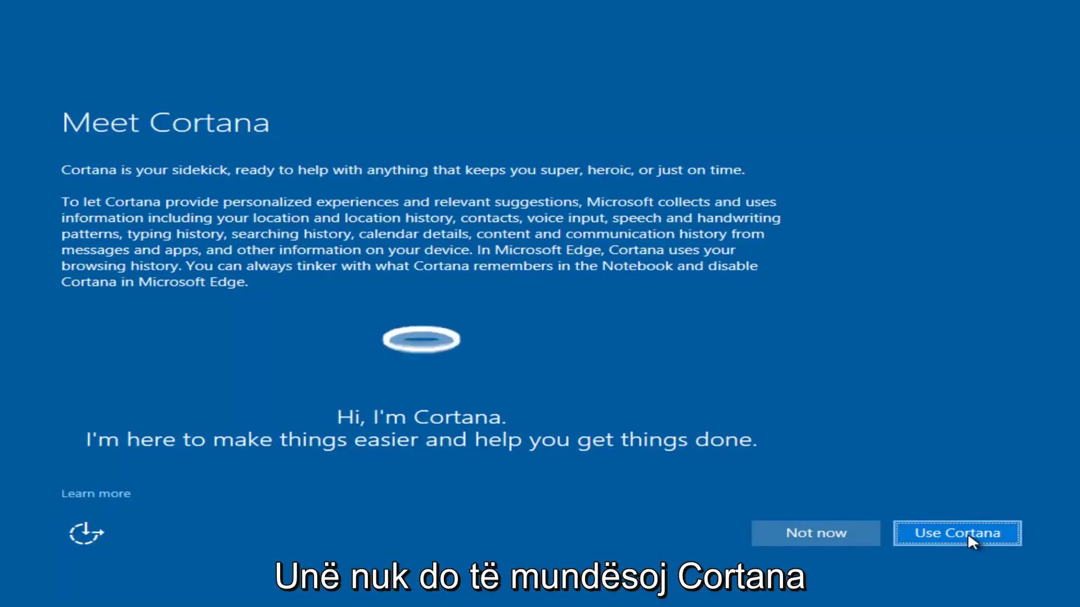
Decline Cortana and wait for the update-waiting screen with the network prompt.
left_click(794, 524)
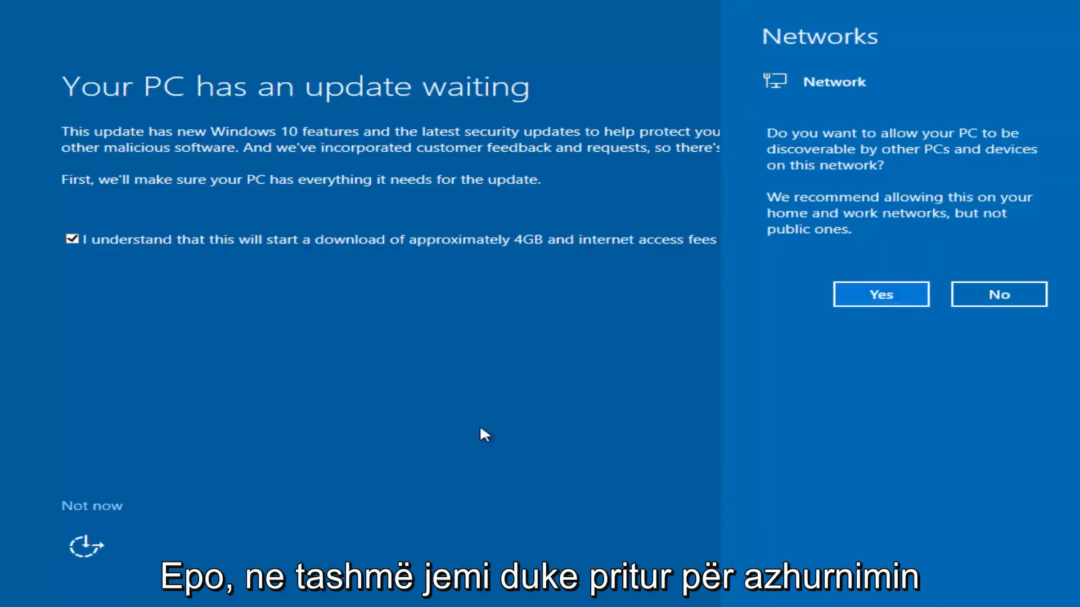
Answer the network discoverability prompt and postpone the waiting update to reach the desktop.
left_click(507, 397)
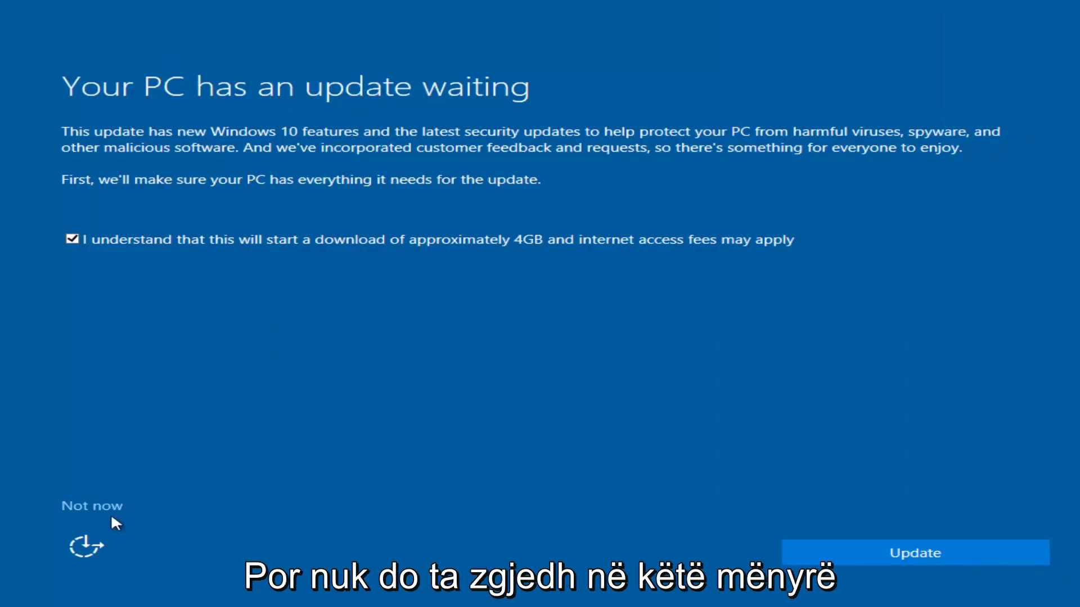
left_click(92, 506)
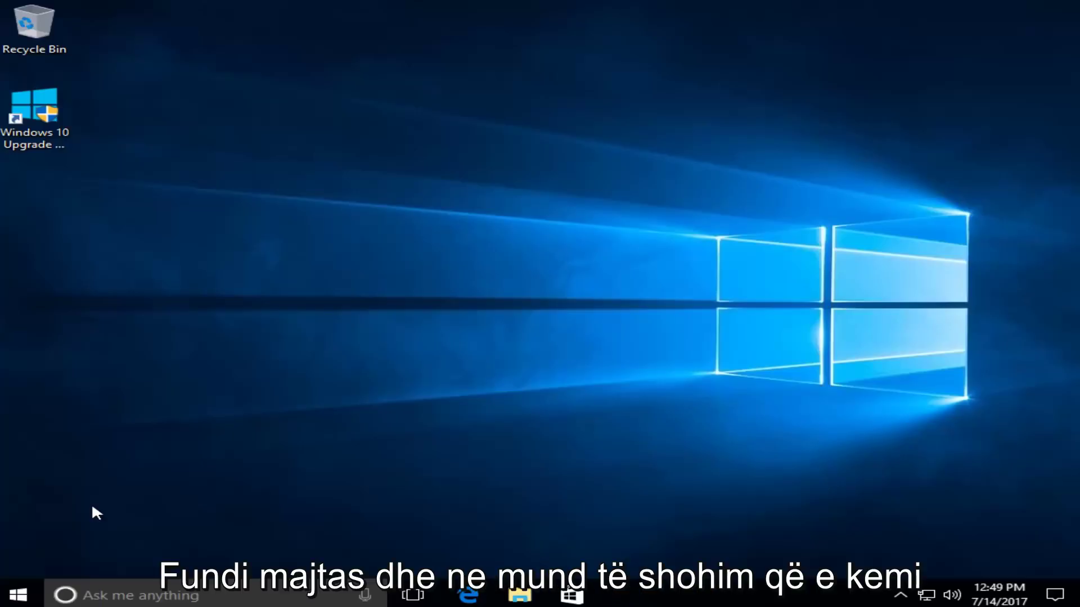